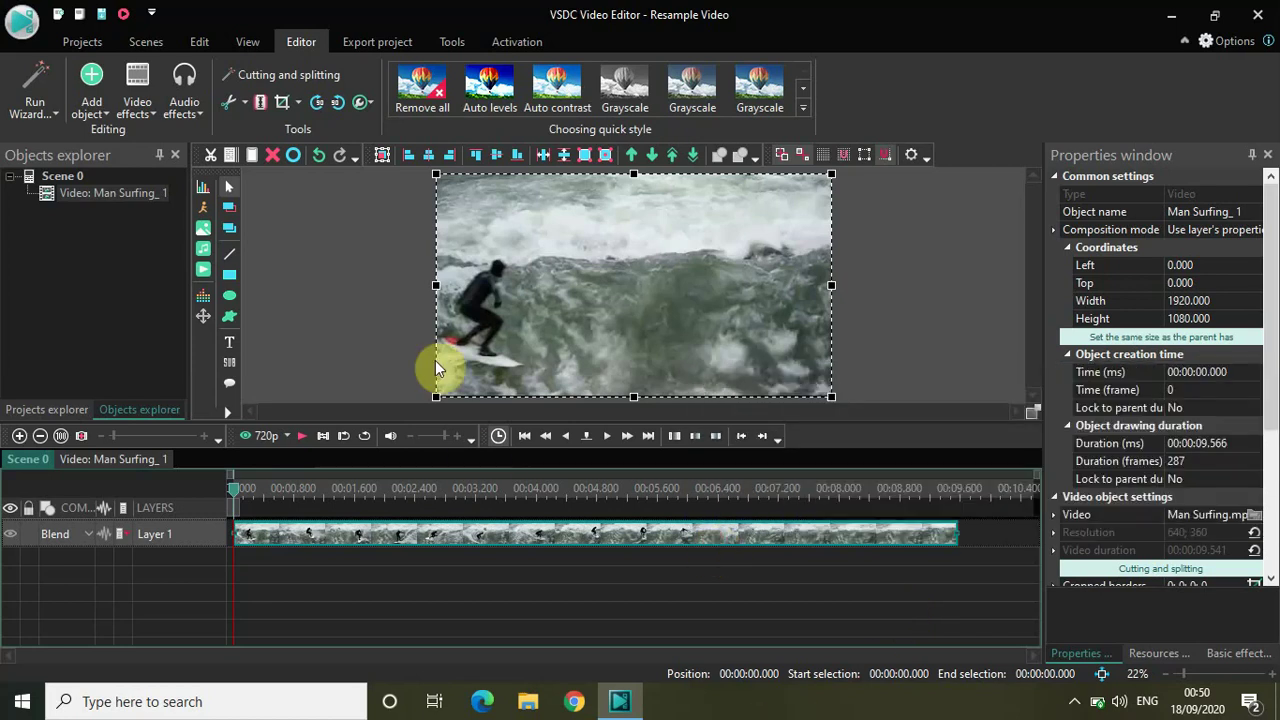
Add a Resample transform effect across the whole surfing clip.
left_click(135, 112)
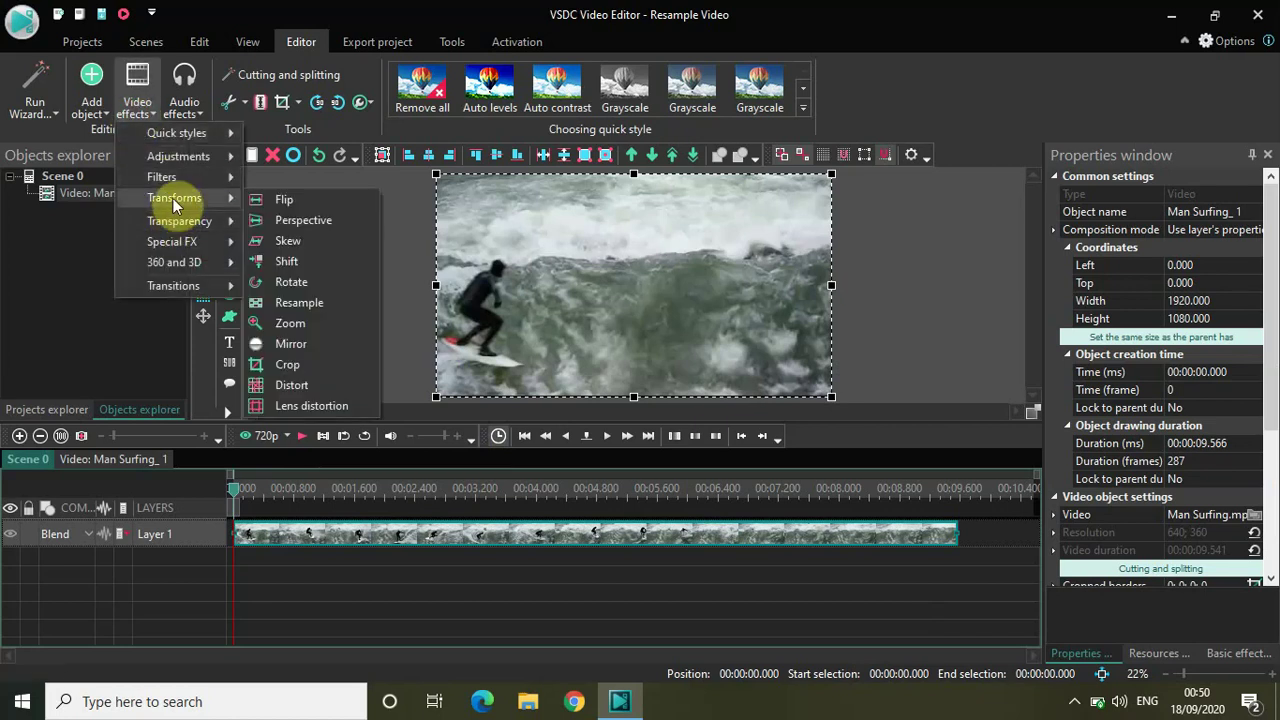
mouse_move(174, 198)
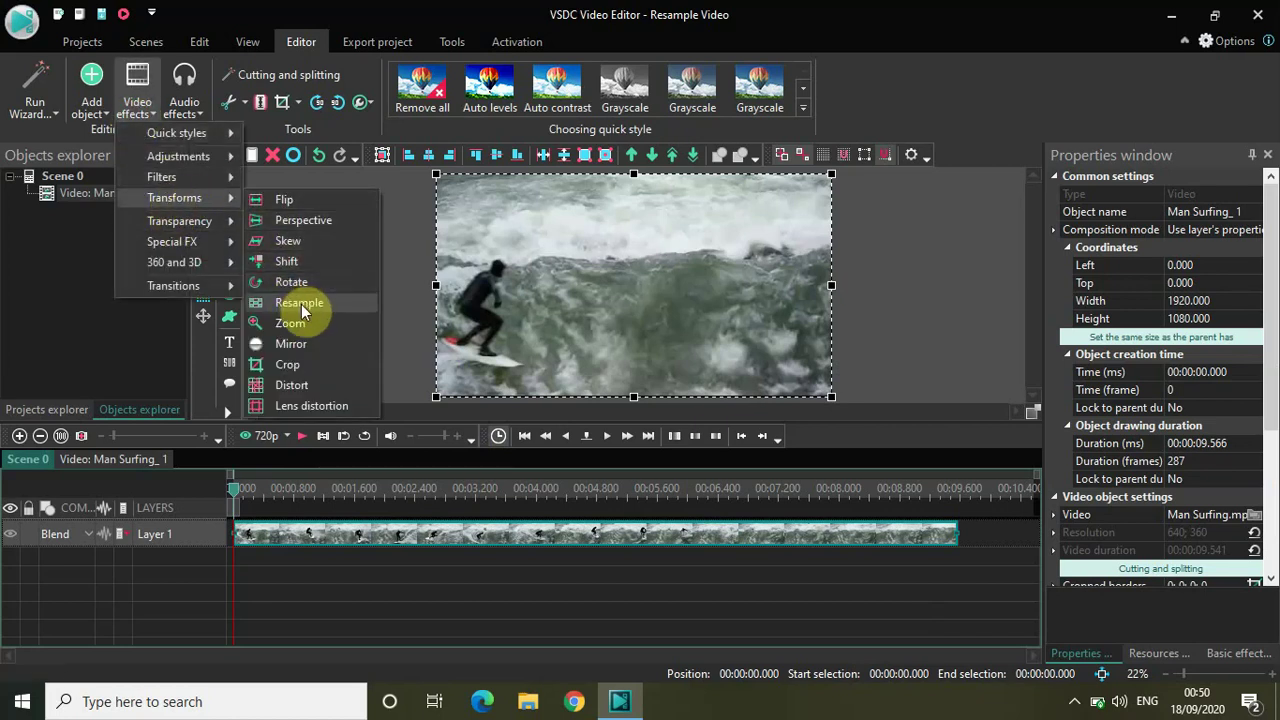
left_click(301, 309)
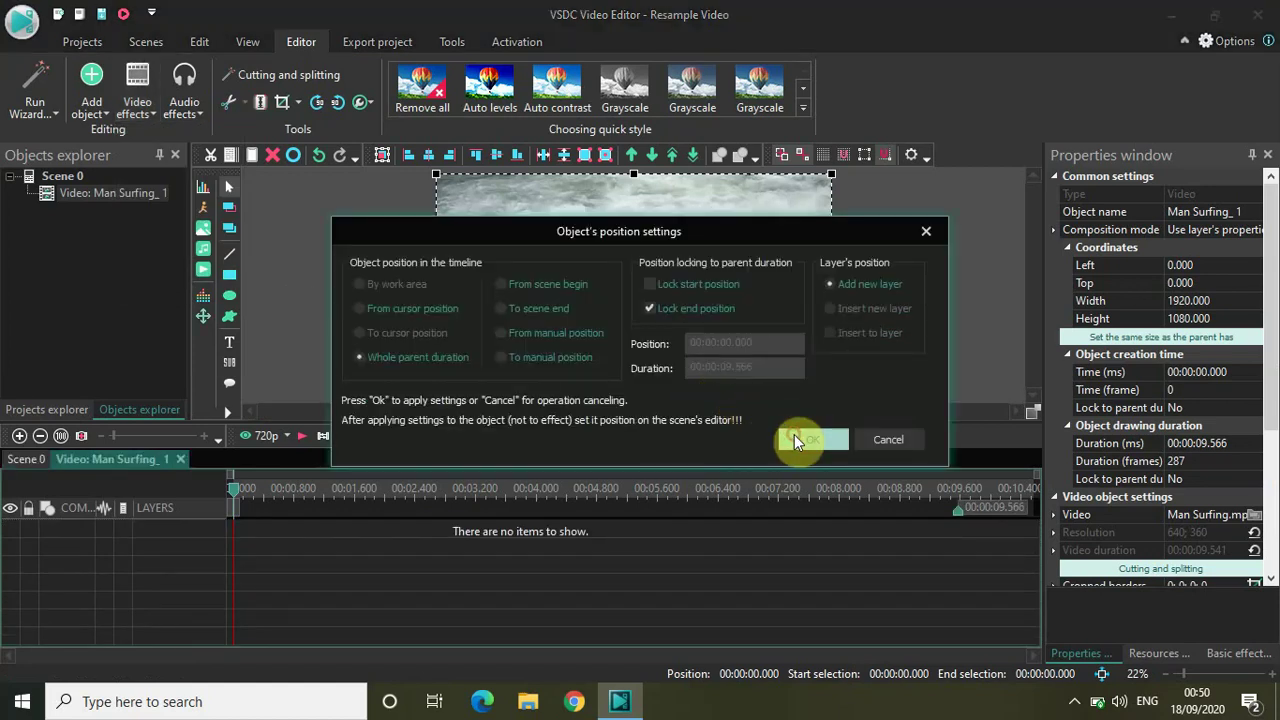
left_click(794, 434)
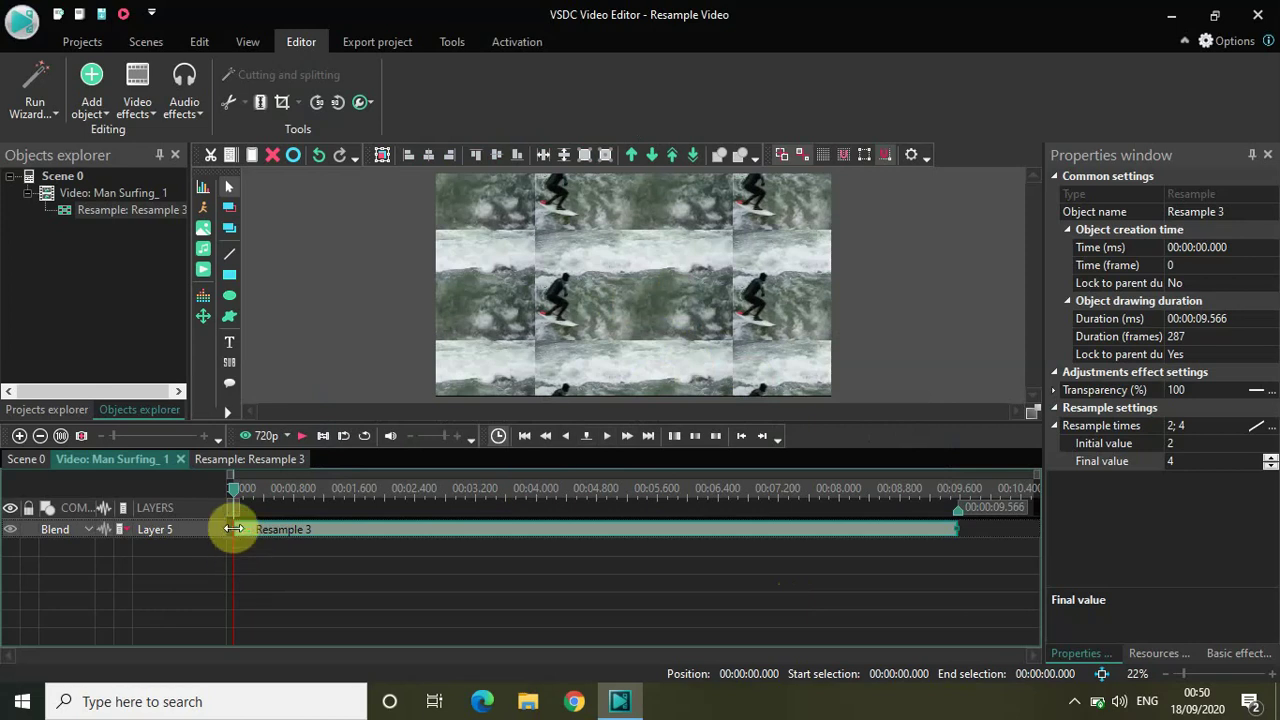
Trim Resample 3 to a short stretch from about 3.7 s with constant Resample times of 2.
left_click_drag(233, 537, 510, 530)
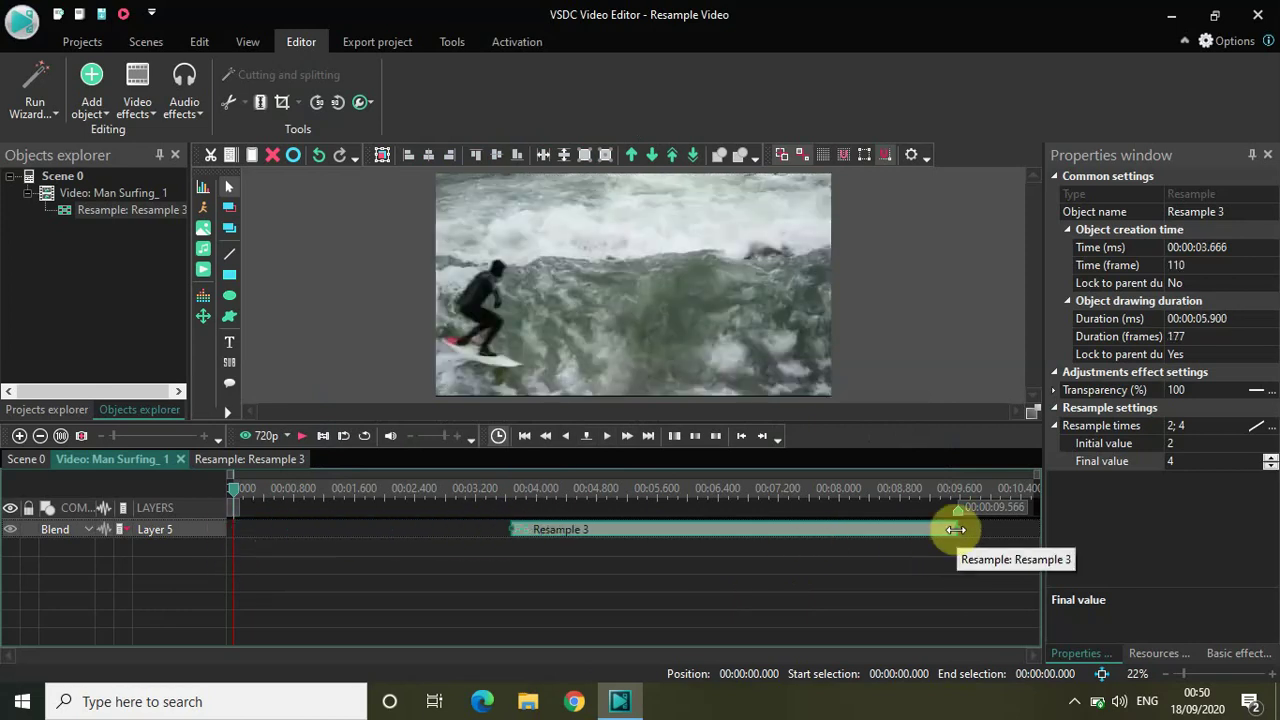
left_click_drag(955, 530, 651, 540)
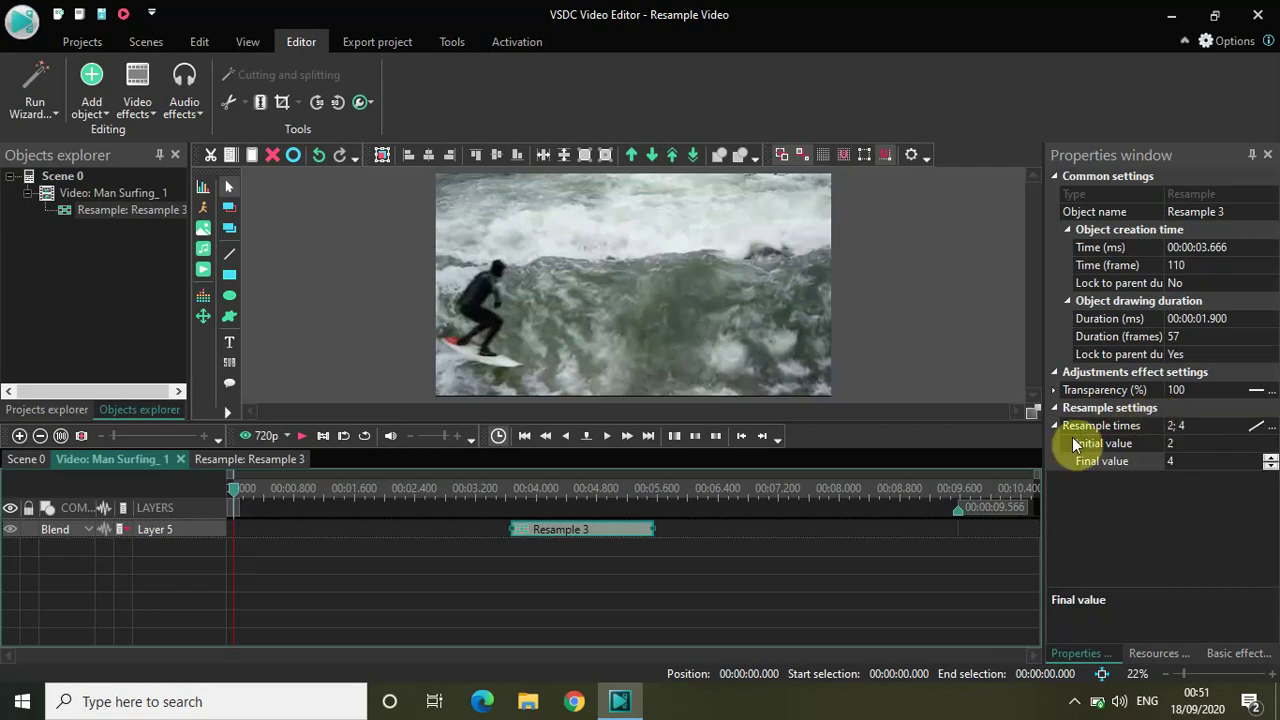
left_click(1258, 428)
left_click(1258, 428)
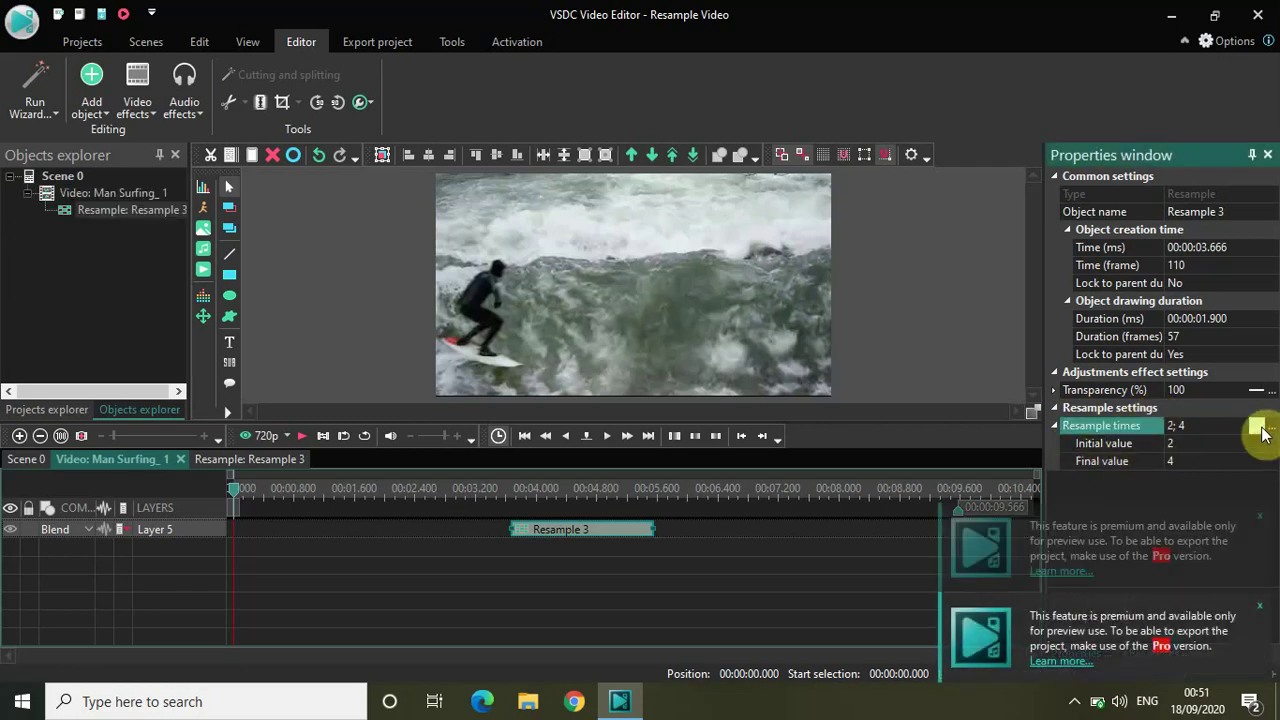
left_click(1260, 428)
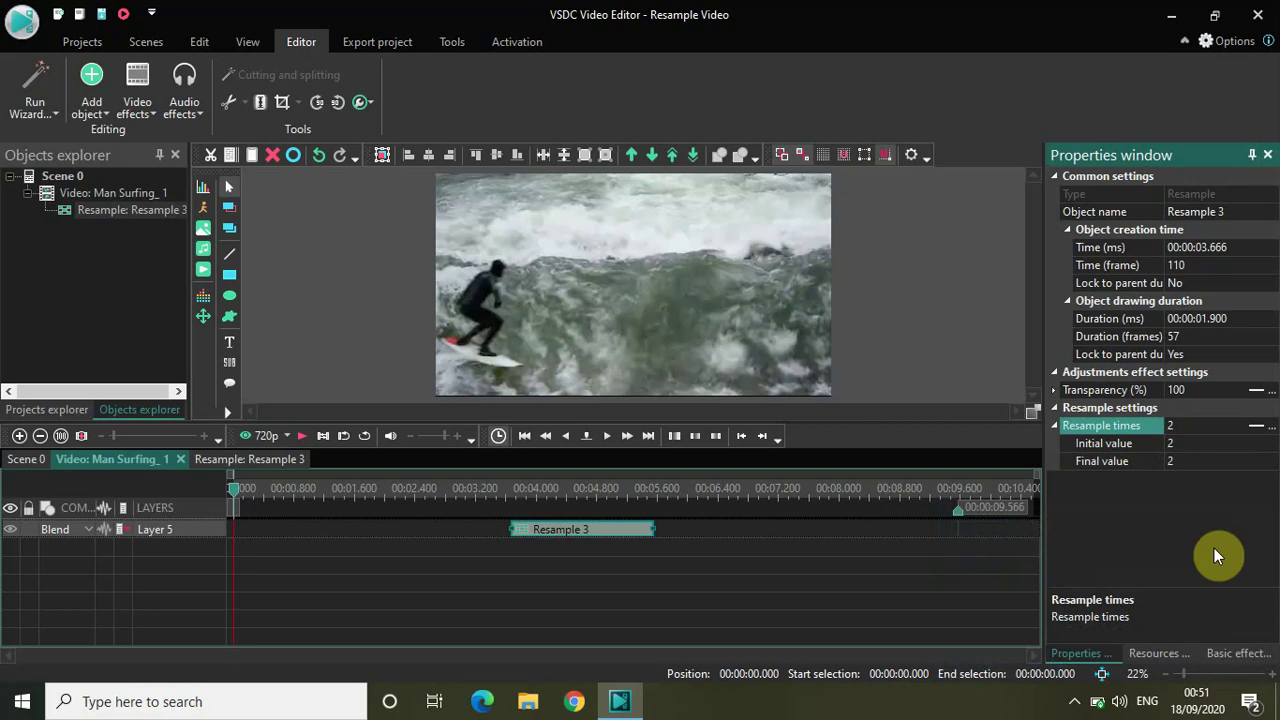
Change the constant Resample times value to 3.
left_click(1188, 423)
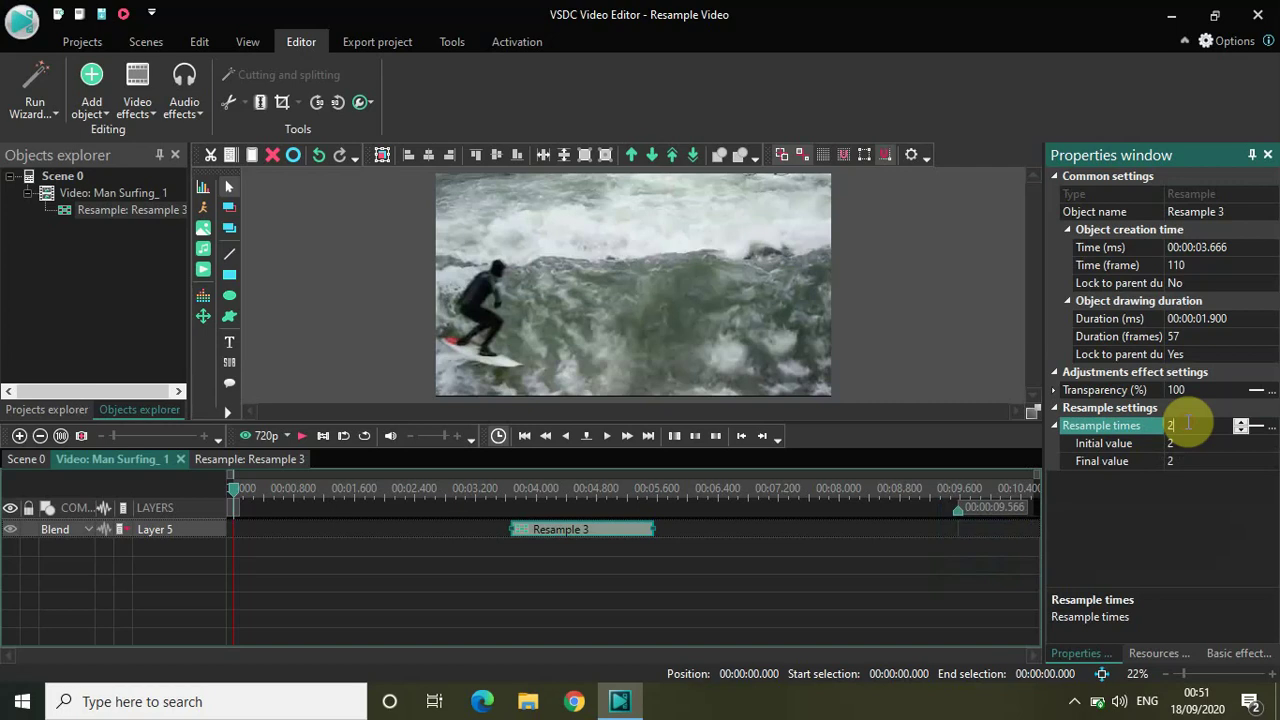
key("BackSpace")
type("3")
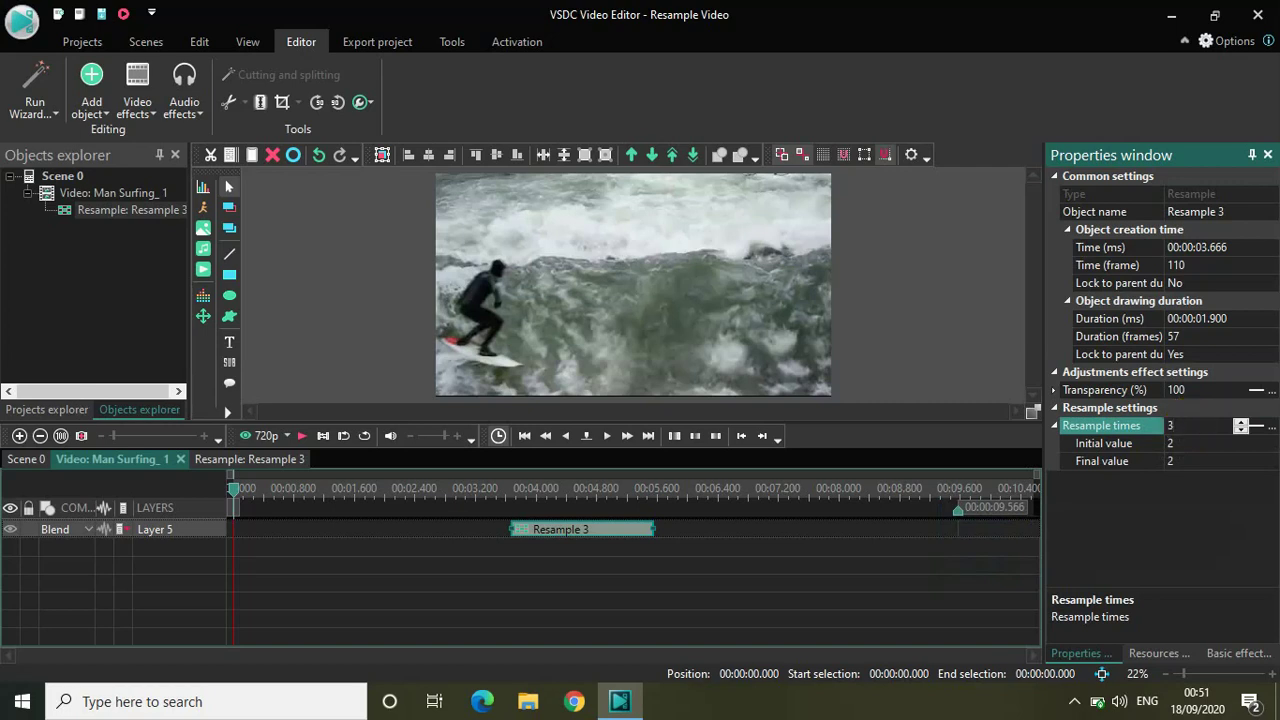
key("Return")
Play and stop the preview, then rest the playhead at about 4.3 s.
key("space")
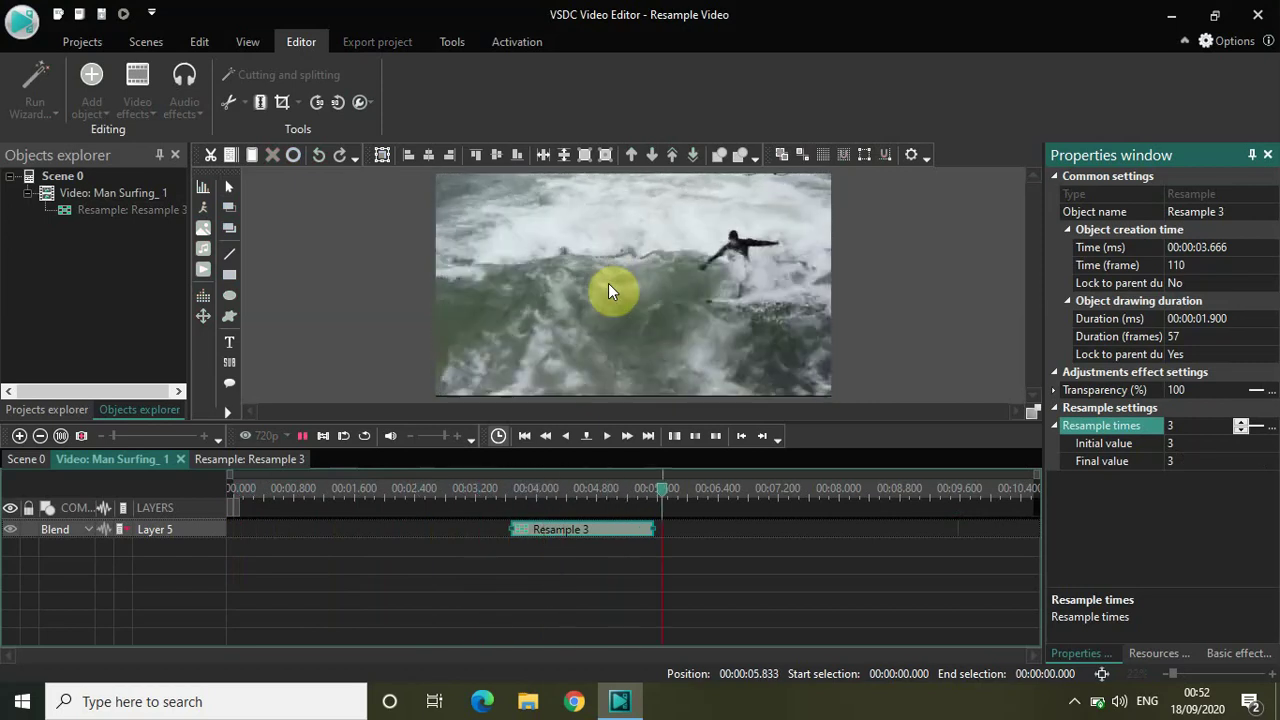
key("space")
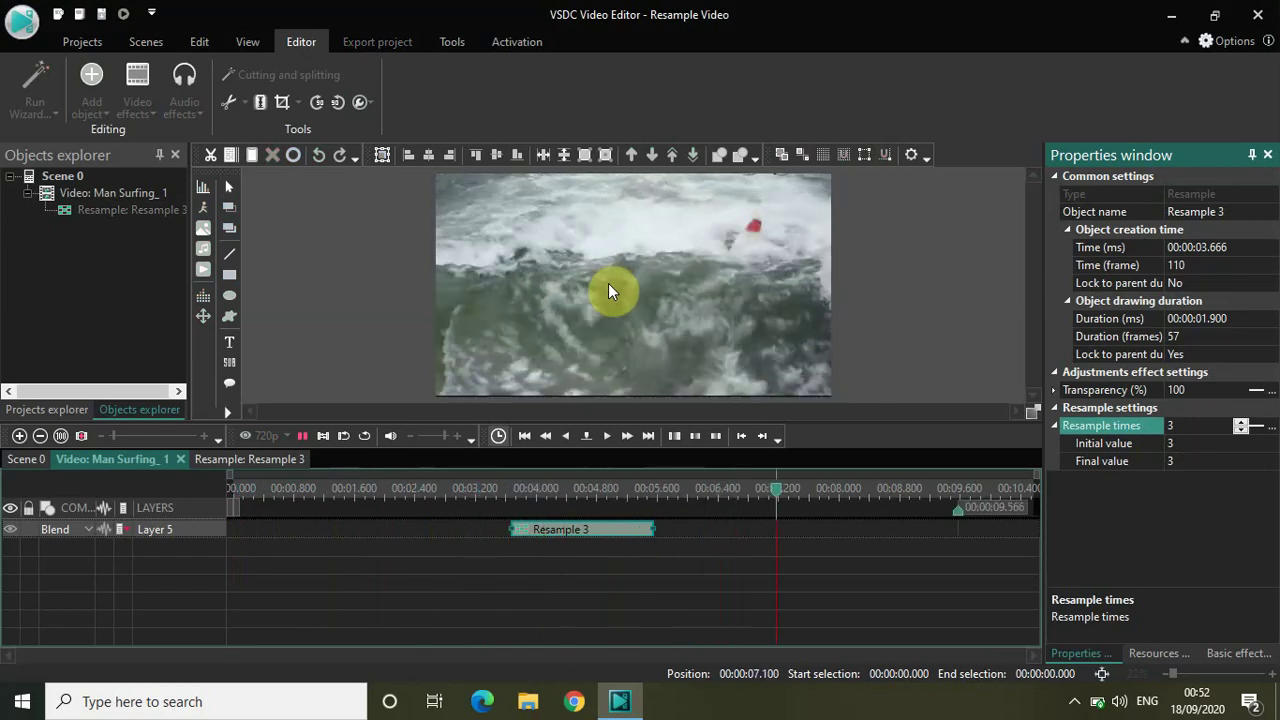
left_click(562, 488)
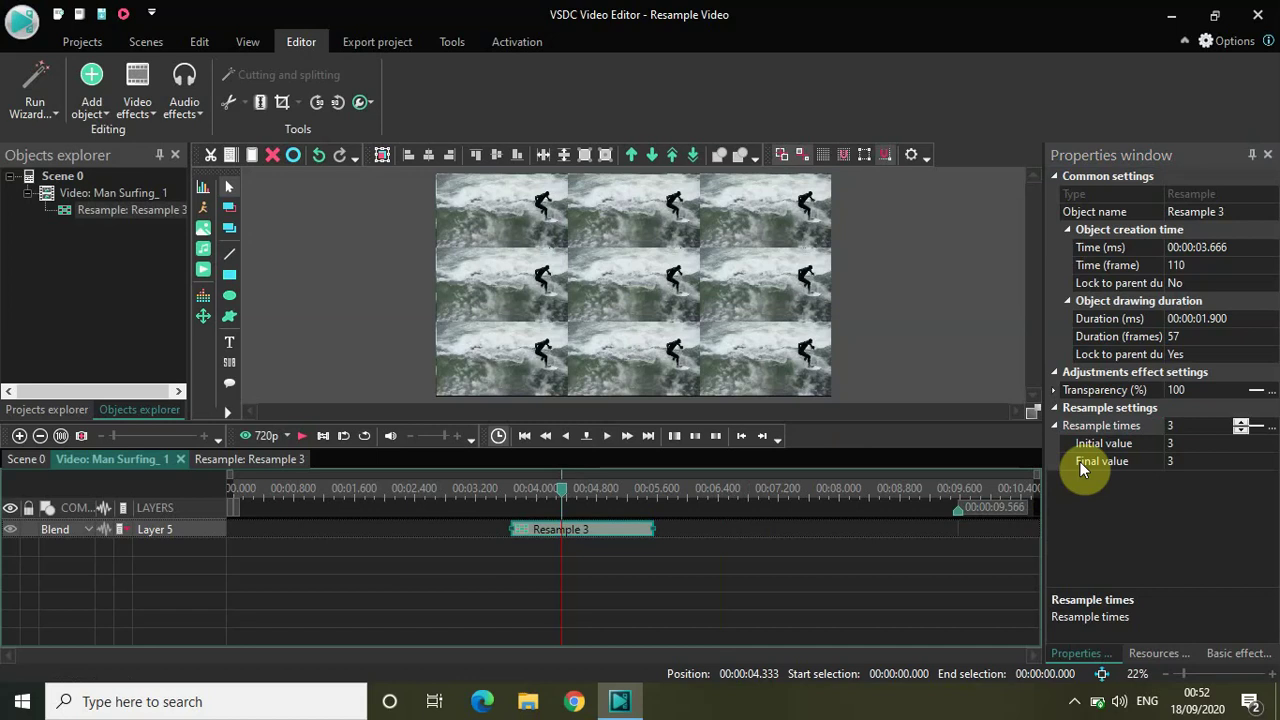
Make Resample times ramp linearly from 2 to 4, then return the playhead near 1.2 s.
left_click(1256, 428)
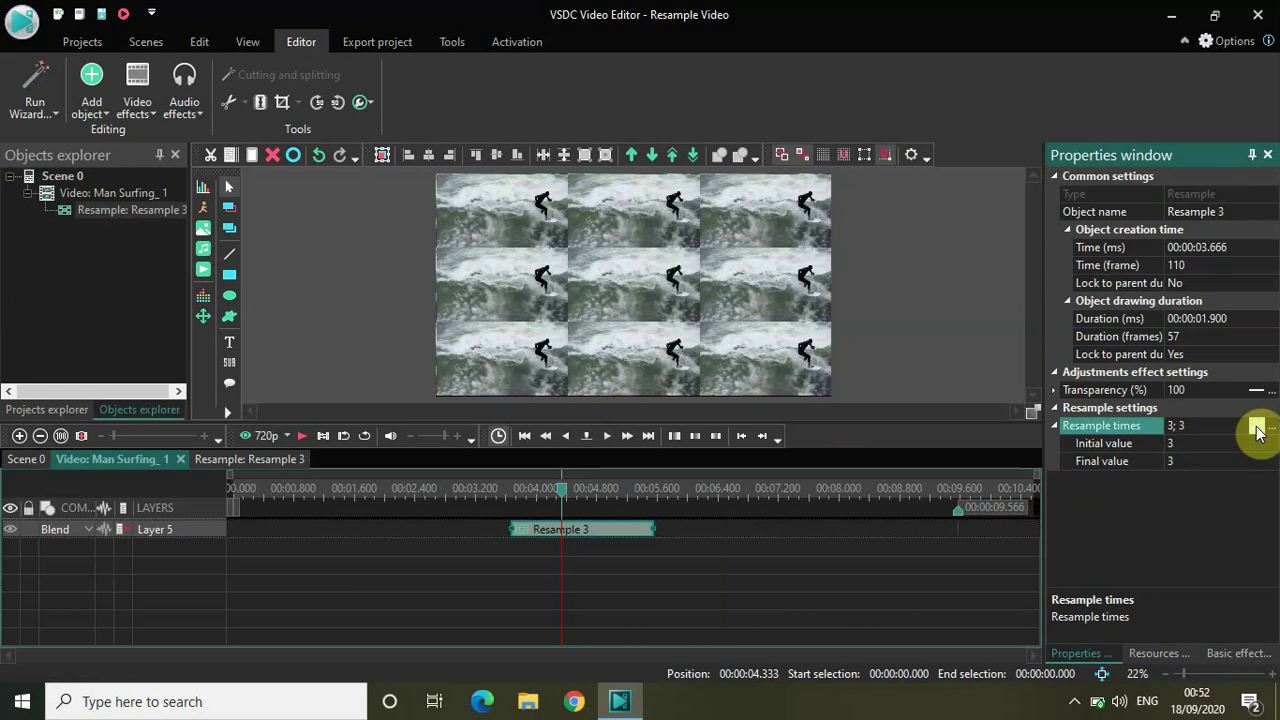
left_click(1257, 428)
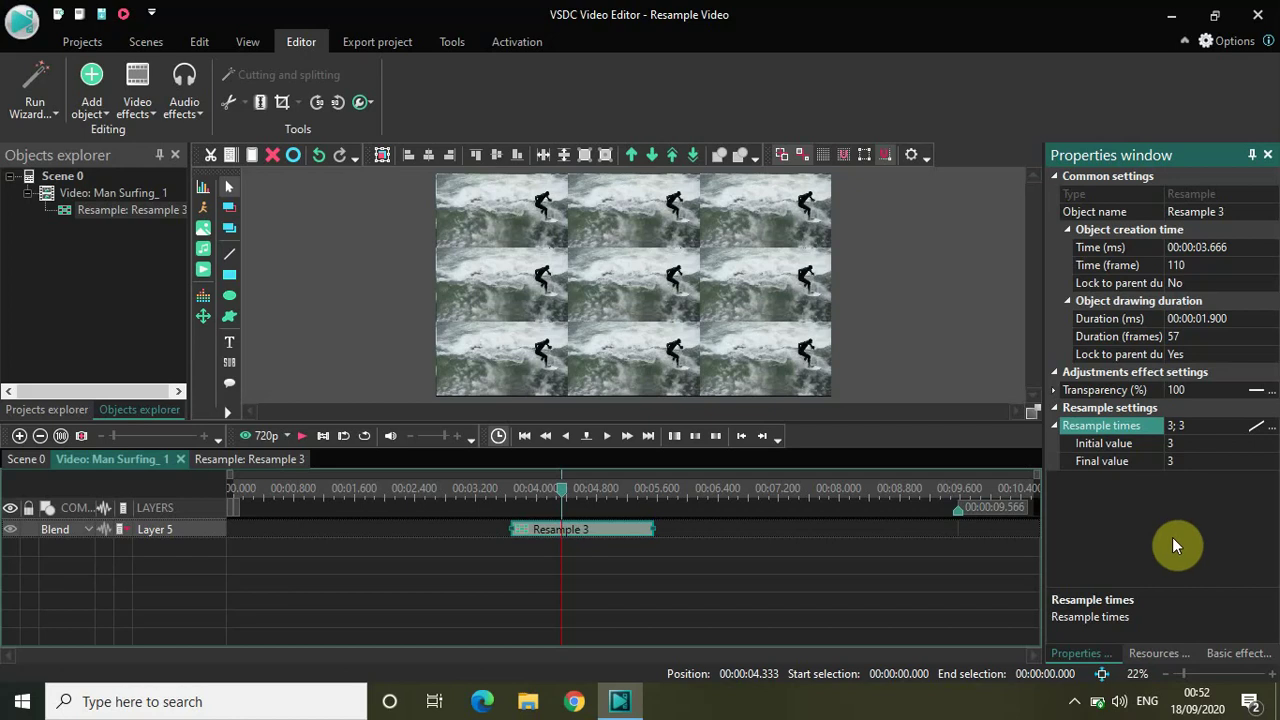
left_click(1180, 444)
type("2")
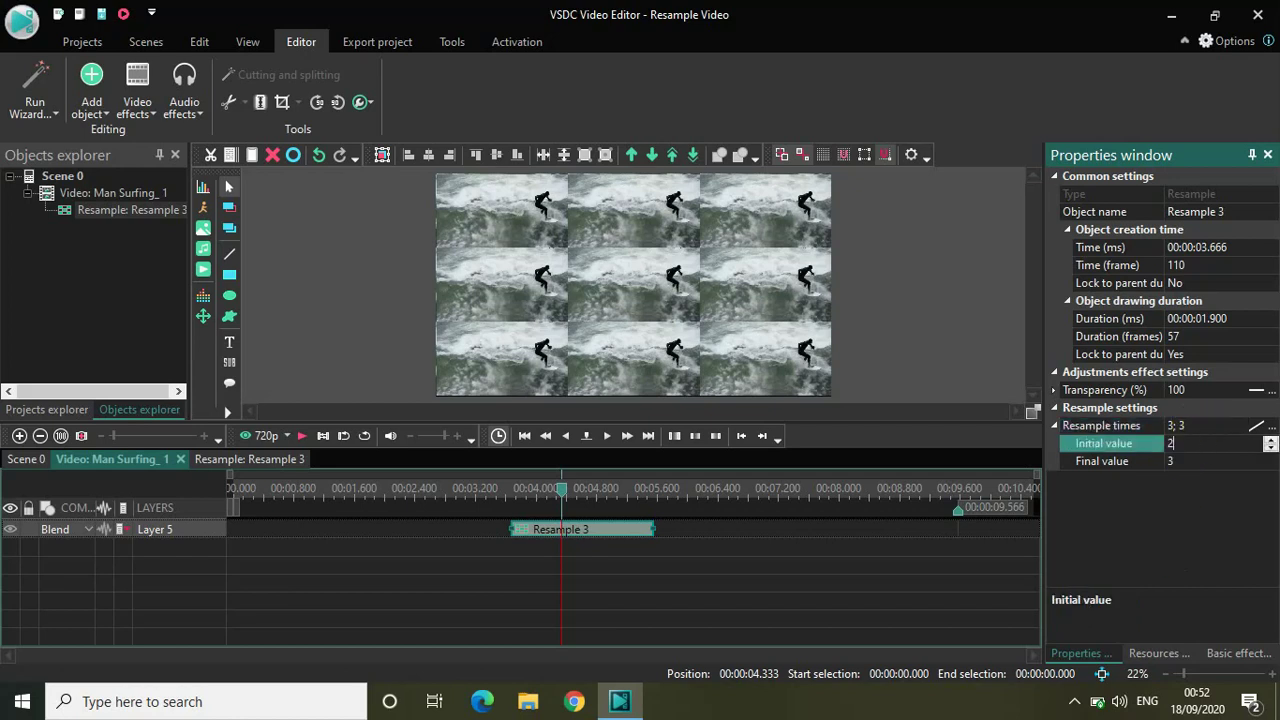
left_click(1180, 461)
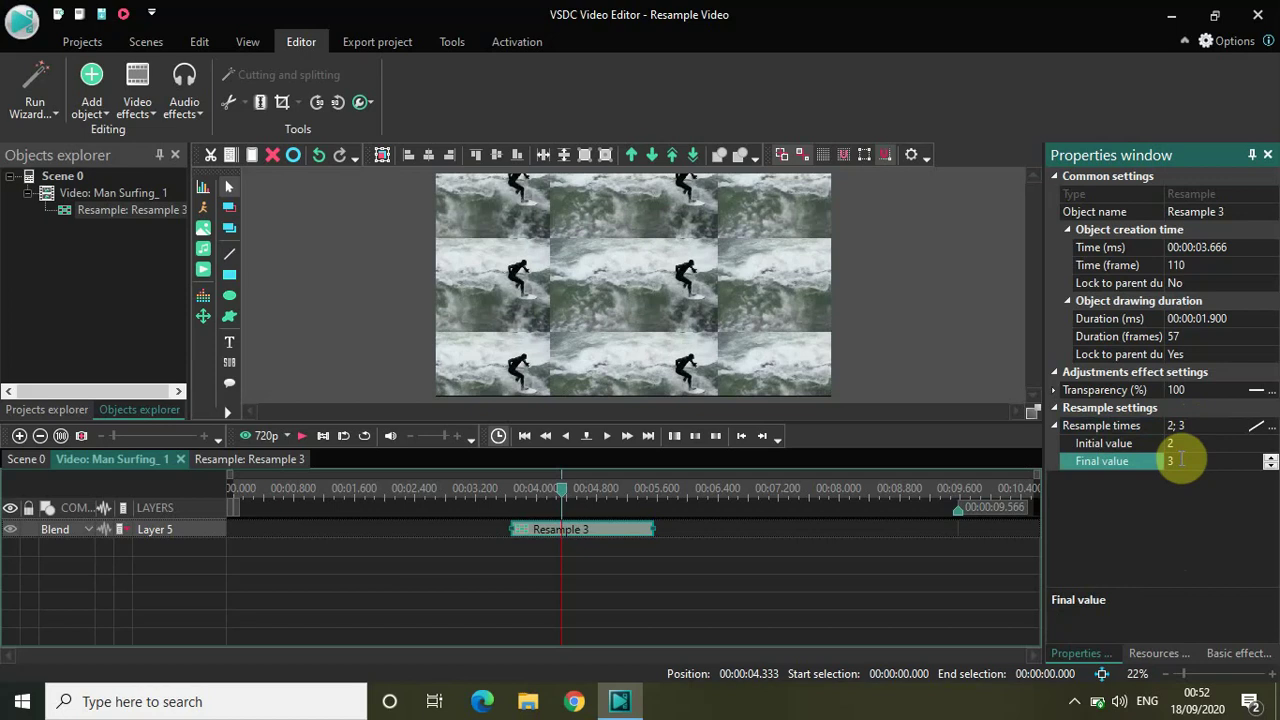
type("4")
key("Return")
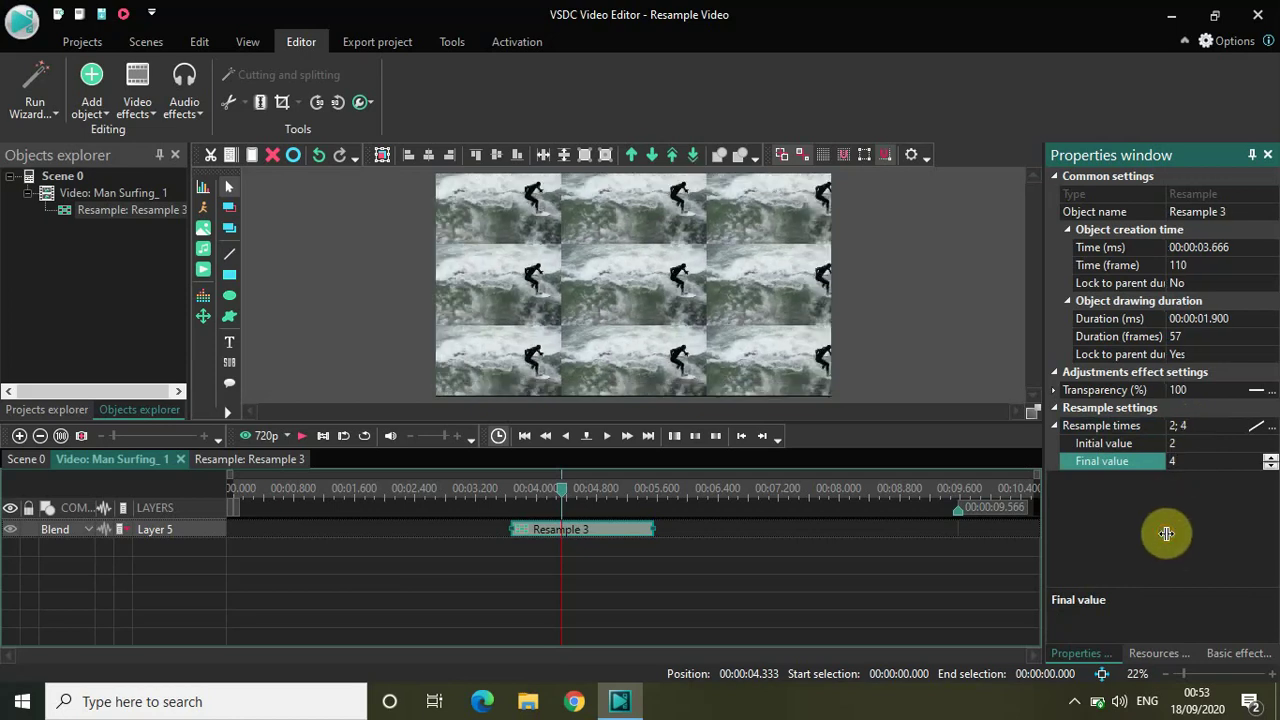
left_click(324, 489)
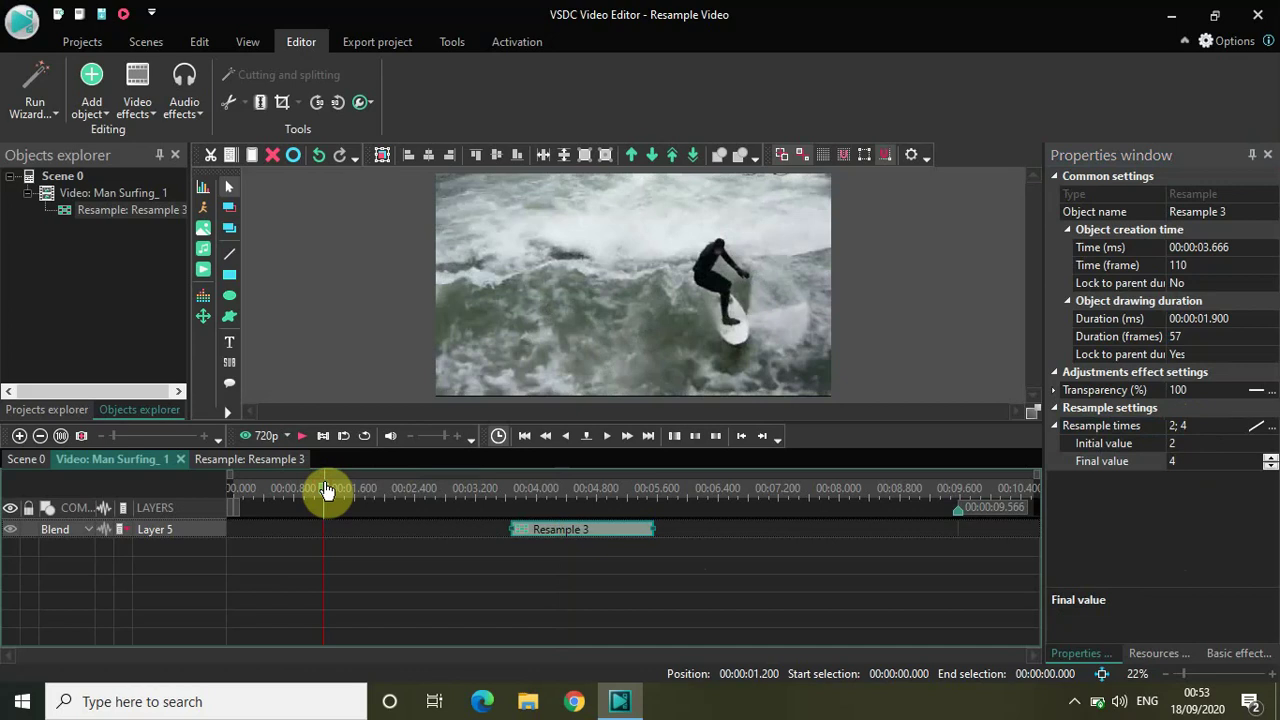
Preview the effect, extend Resample 3 to about 3.9 seconds, and preview it again.
key("space")
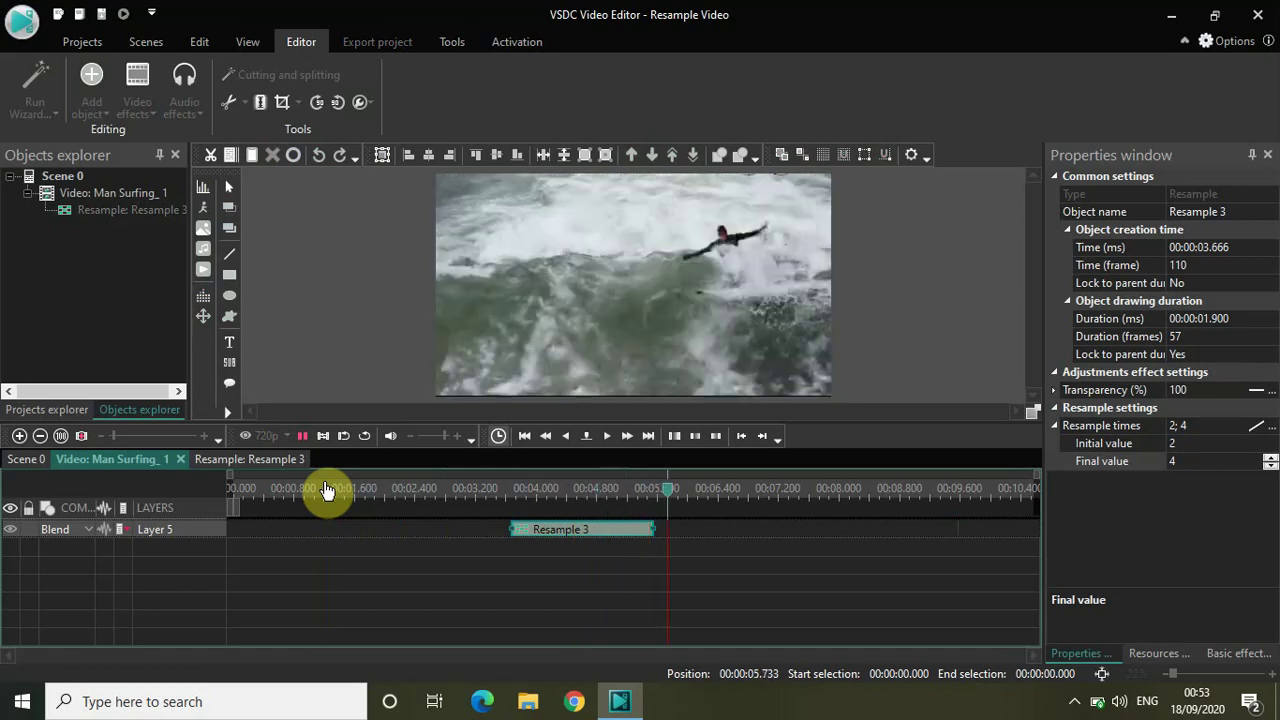
key("space")
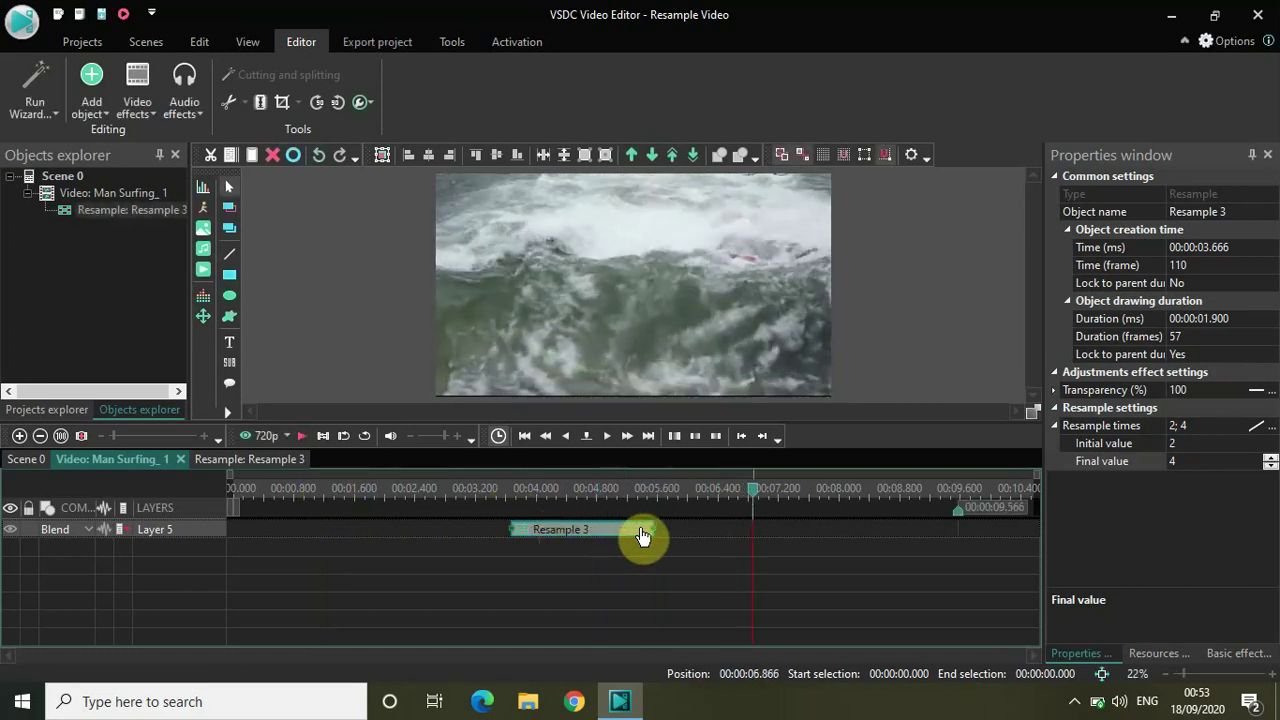
mouse_move(651, 529)
left_mouse_down()
mouse_move(808, 529)
mouse_move(381, 500)
left_mouse_up()
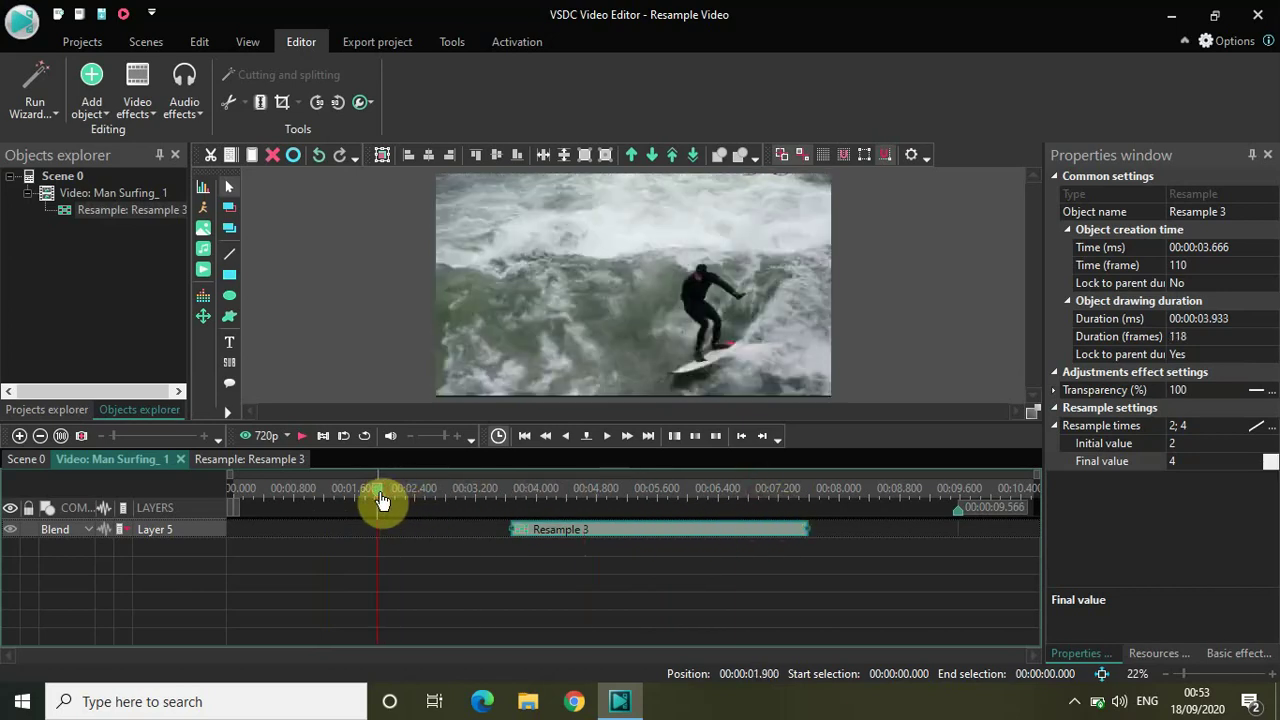
key("space")
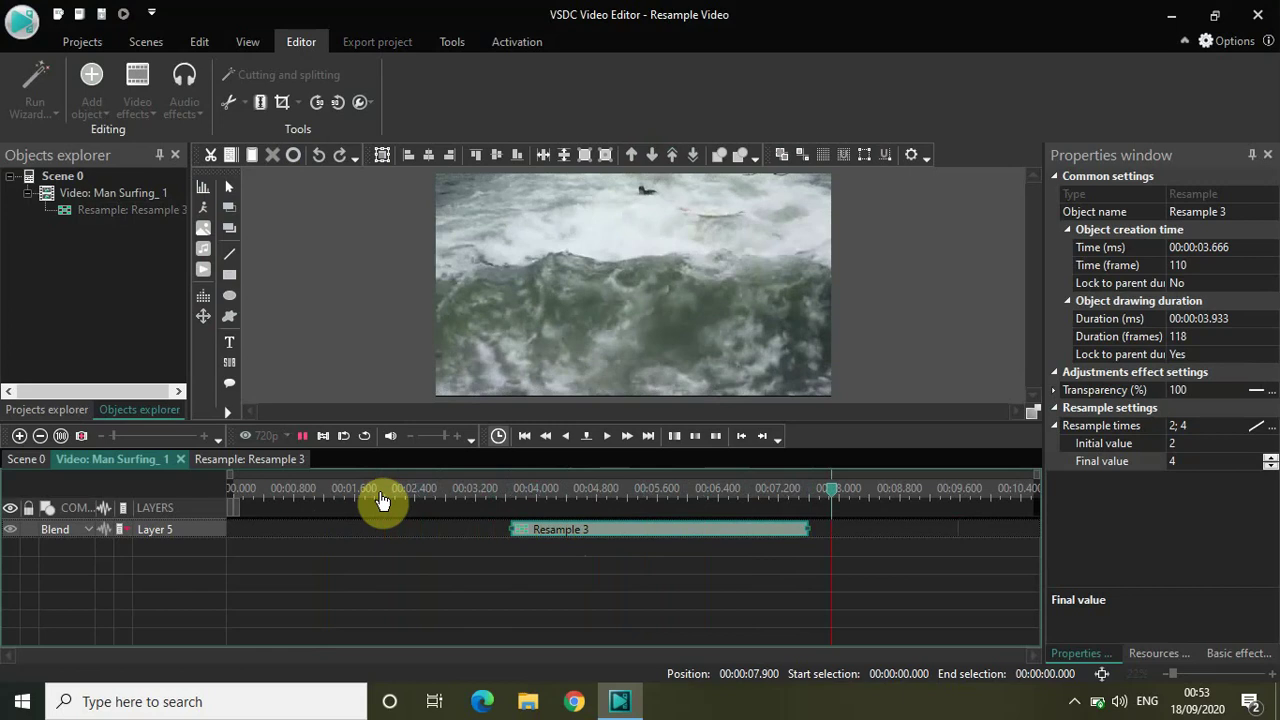
key("space")
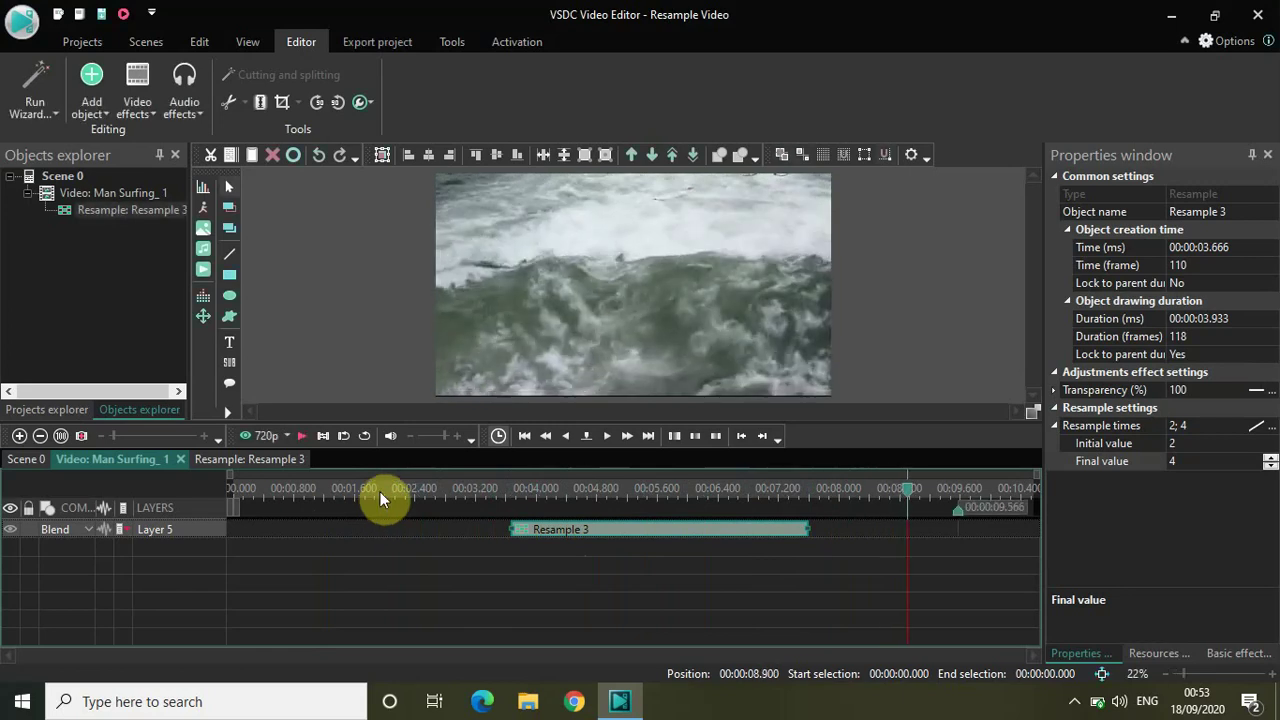